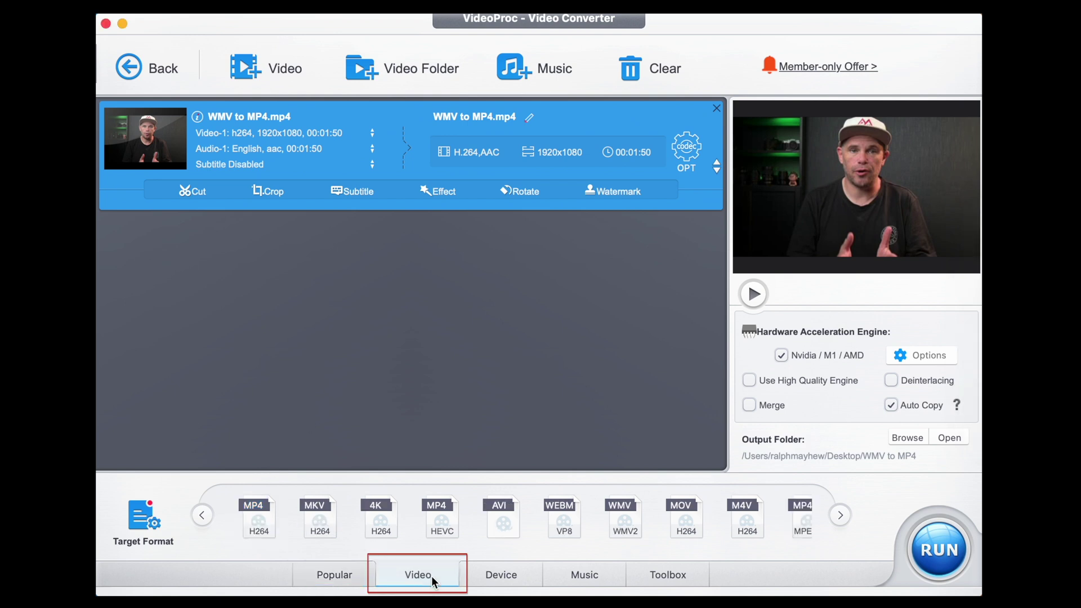
Set the clip's output format to WMV2 with quality raised to High
left_click(626, 528)
left_click(626, 529)
left_click_drag(392, 189, 594, 199)
left_click(818, 579)
Convert the clip and check the resulting 'WMV to MP4.wmv' file in Finder
left_click(939, 550)
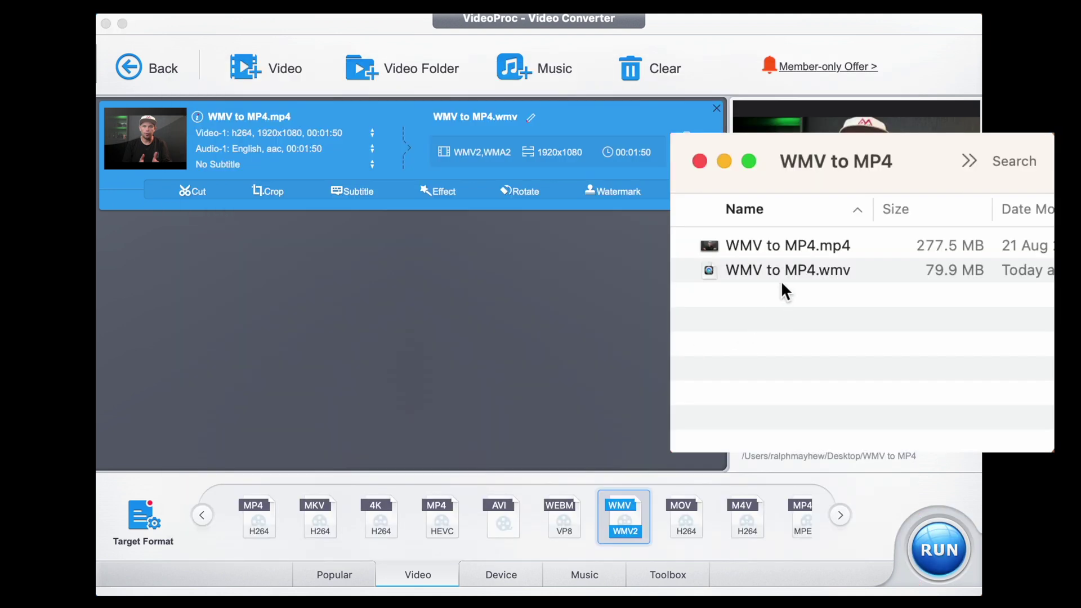
left_click(786, 279)
left_click(663, 376)
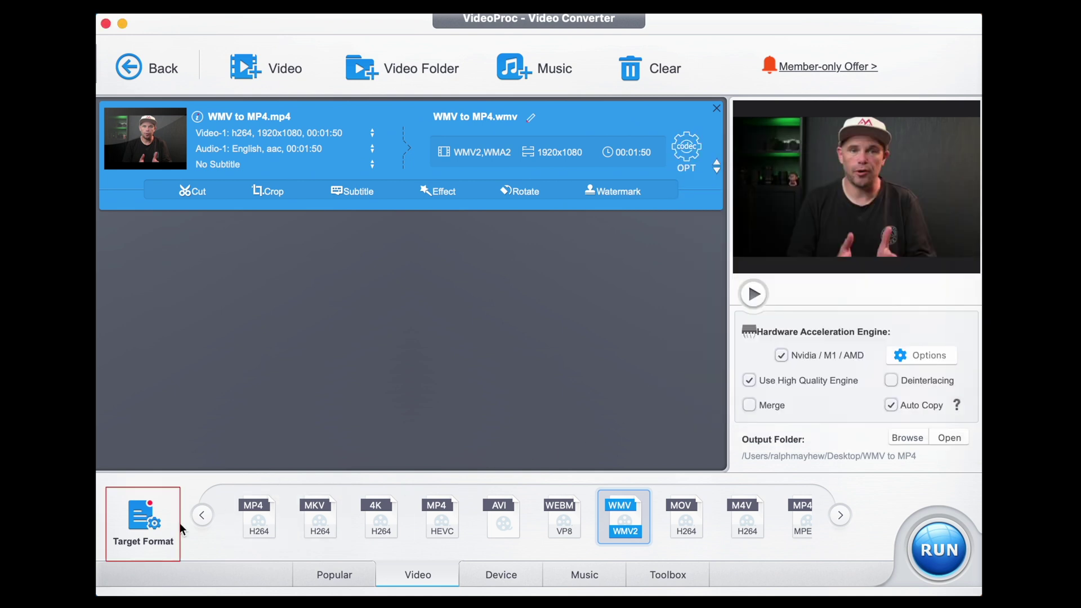
Choose WMV Video under Target Format's Common Video Profile > General Video list
left_click(153, 523)
scroll(240, 350, "down", 4)
scroll(240, 349, "down", 3)
scroll(240, 349, "down", 2)
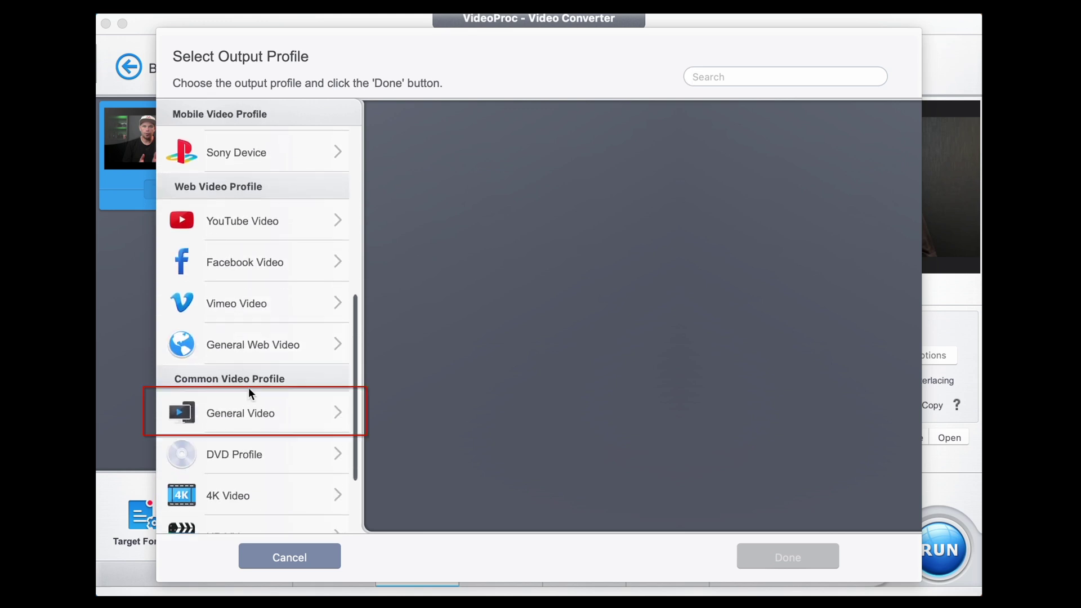
left_click(251, 413)
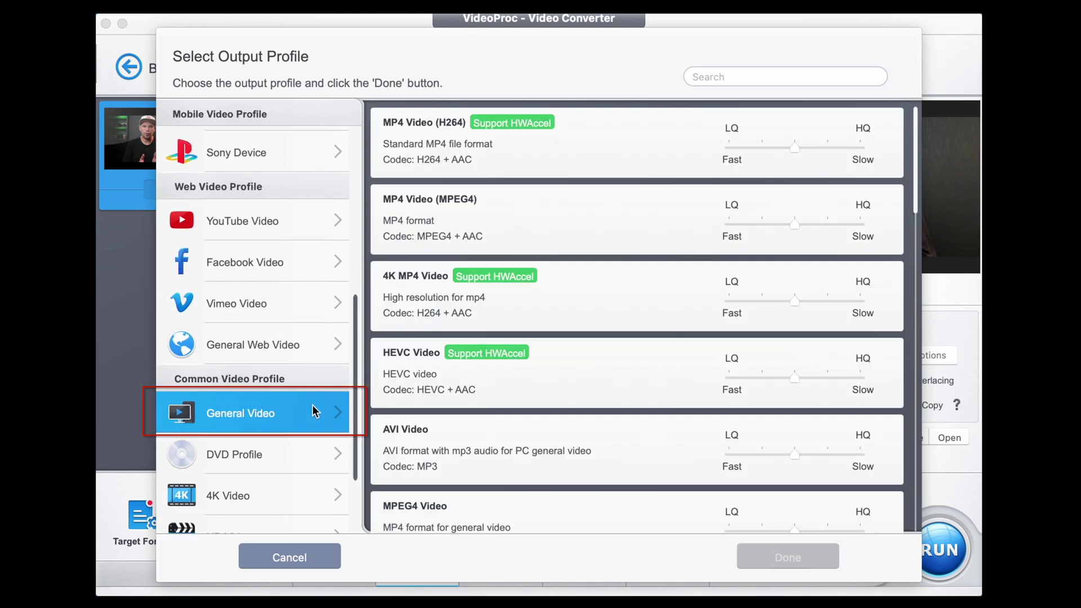
scroll(518, 253, "down", 3)
scroll(518, 252, "down", 2)
scroll(517, 252, "down", 2)
scroll(517, 252, "down", 2)
scroll(518, 252, "down", 3)
scroll(518, 252, "down", 3)
left_click(515, 285)
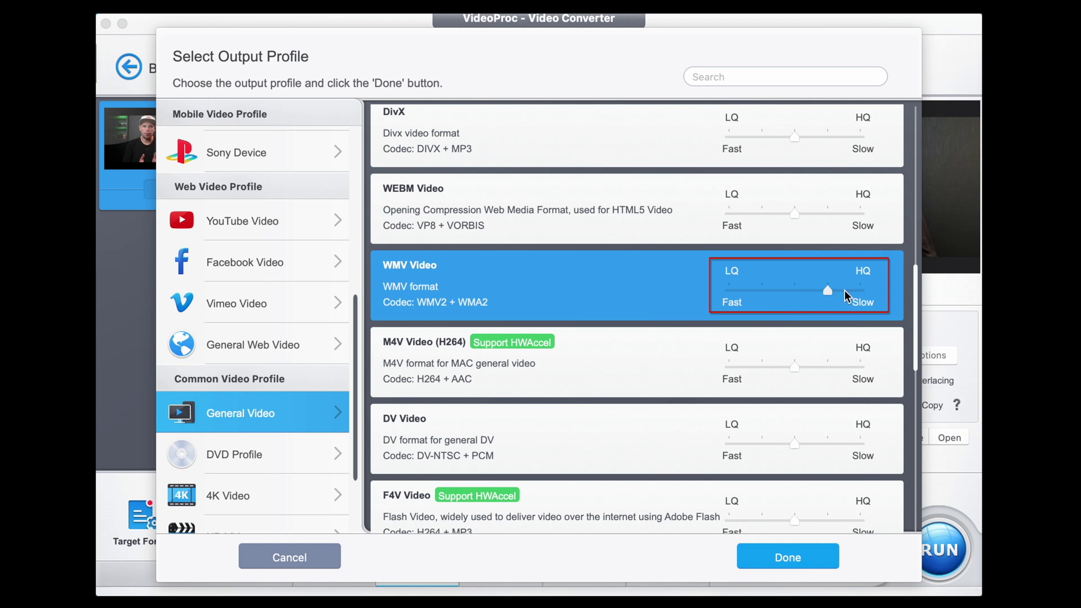